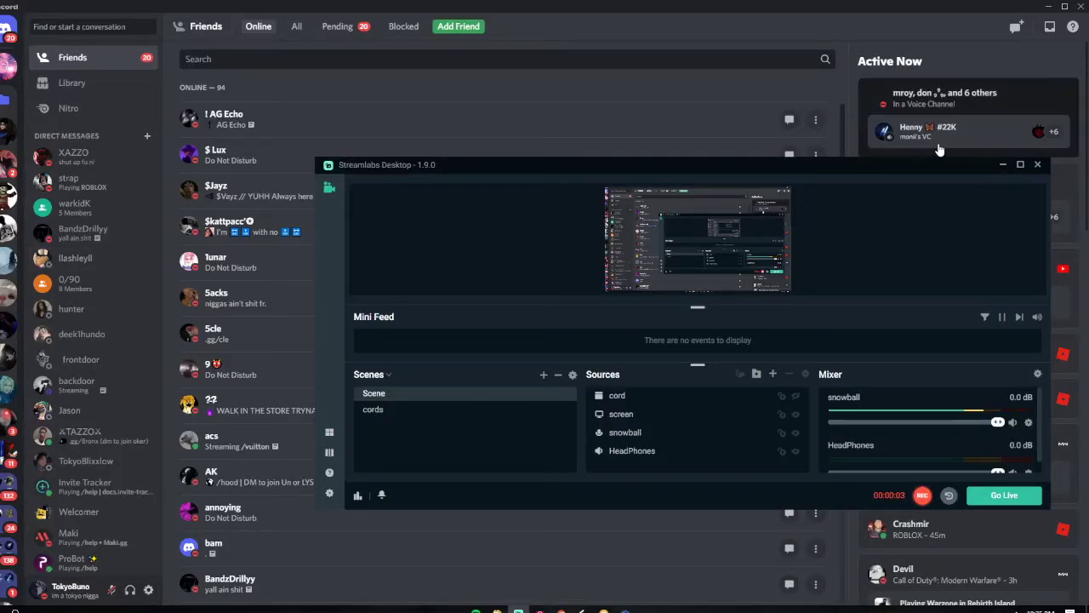
Minimize Streamlabs and open a new blank tab in Chrome.
{"action": "left_click", "coordinate": [1005, 166]}
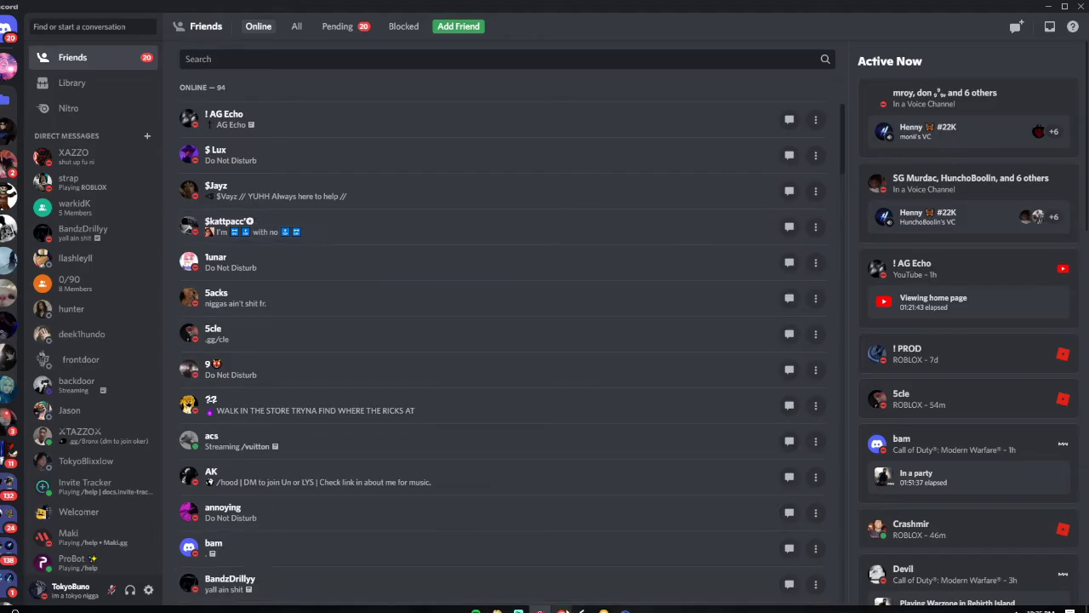
{"action": "left_click", "coordinate": [561, 609]}
{"action": "left_click", "coordinate": [277, 9]}
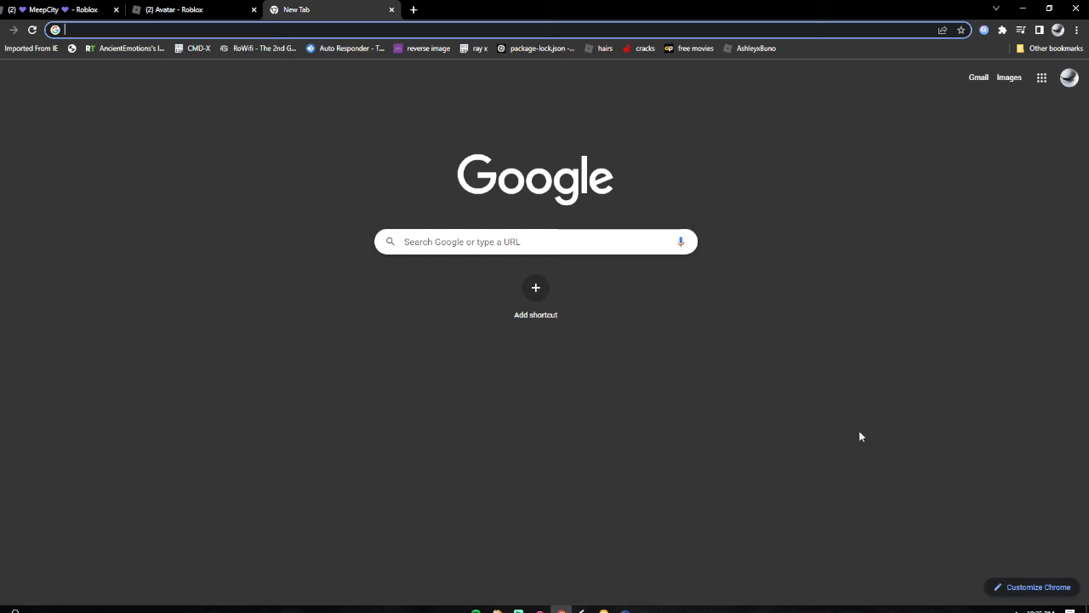
Search 'eq' in the address bar and open the Equalizer APO page on SourceForge.
{"action": "type", "text": "e"}
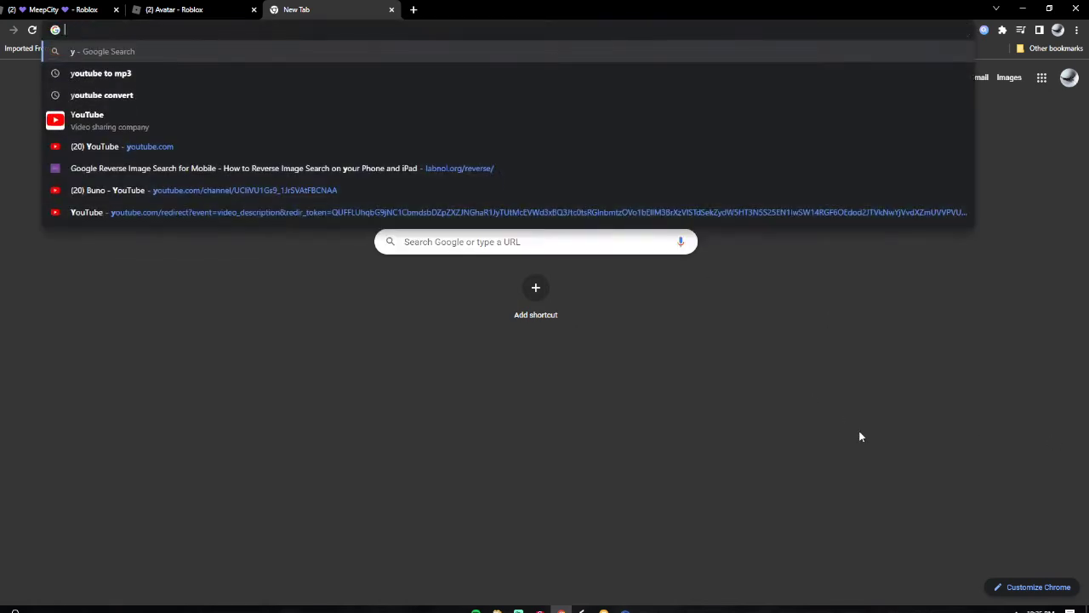
{"action": "type", "text": "eq"}
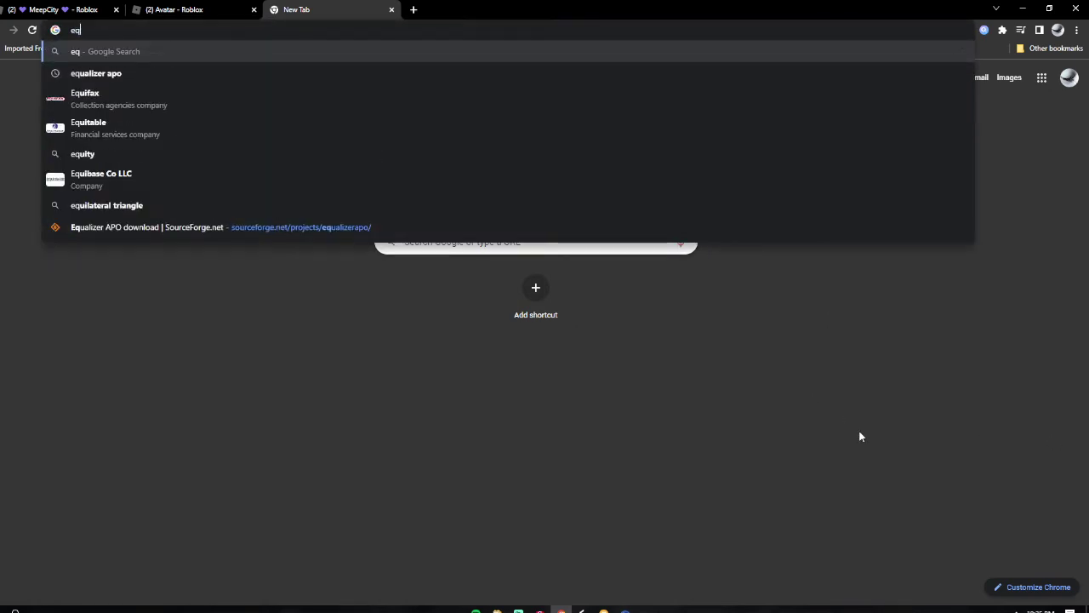
{"action": "left_click", "coordinate": [262, 234]}
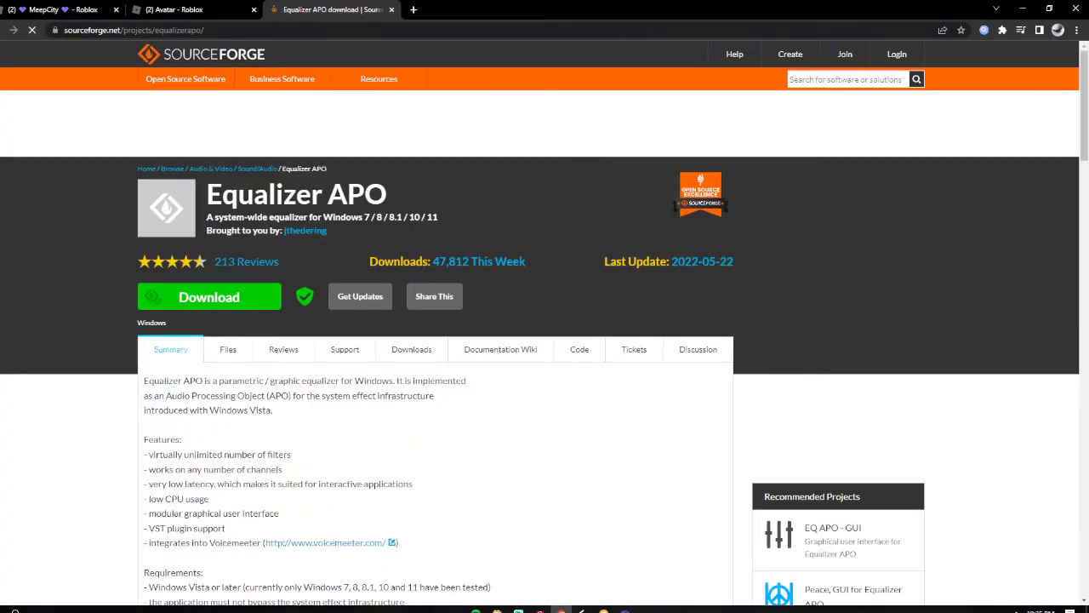
{"action": "scroll", "coordinate": [255, 170], "scroll_direction": "down", "scroll_amount": 3}
{"action": "scroll", "coordinate": [254, 199], "scroll_direction": "up", "scroll_amount": 3}
Download EqualizerAPO64-1.3.exe and launch the installer.
{"action": "left_click", "coordinate": [153, 298]}
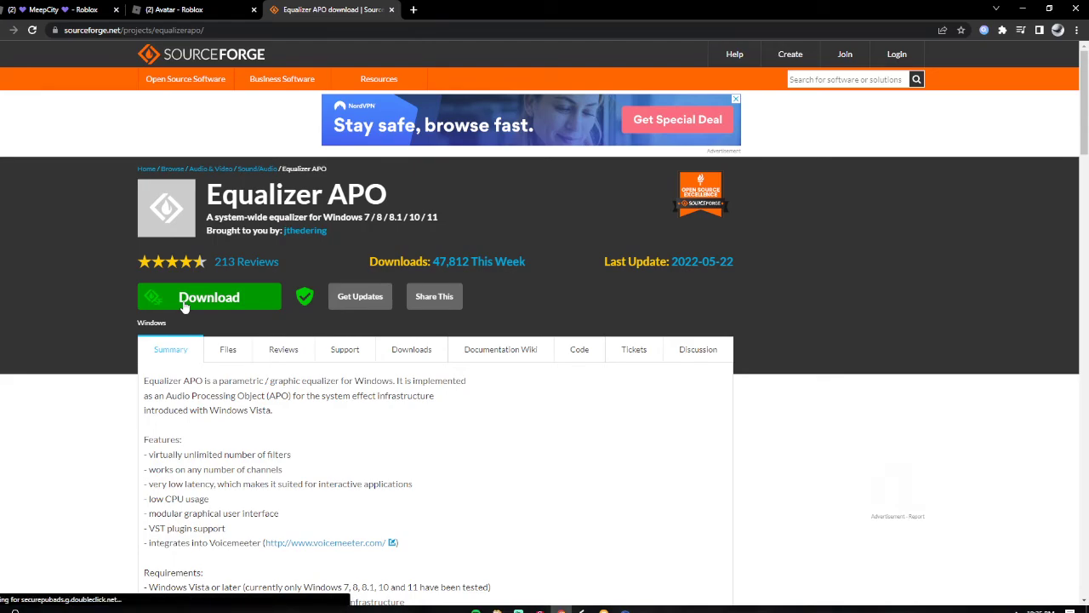
{"action": "scroll", "coordinate": [256, 281], "scroll_direction": "down", "scroll_amount": 2}
{"action": "scroll", "coordinate": [324, 264], "scroll_direction": "up", "scroll_amount": 2}
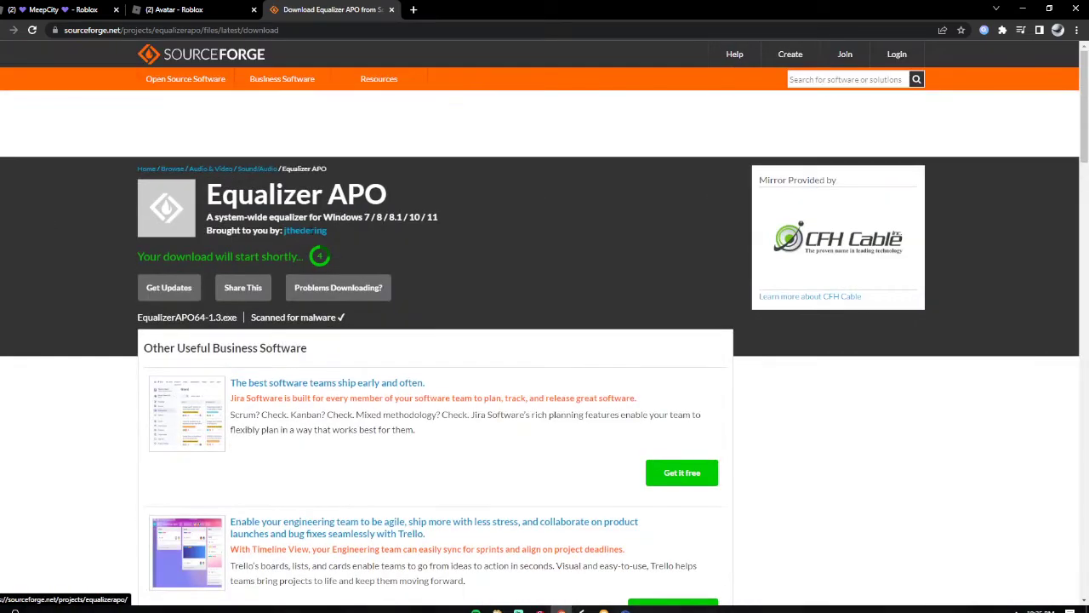
{"action": "left_click_drag", "start_coordinate": [338, 259], "coordinate": [128, 240]}
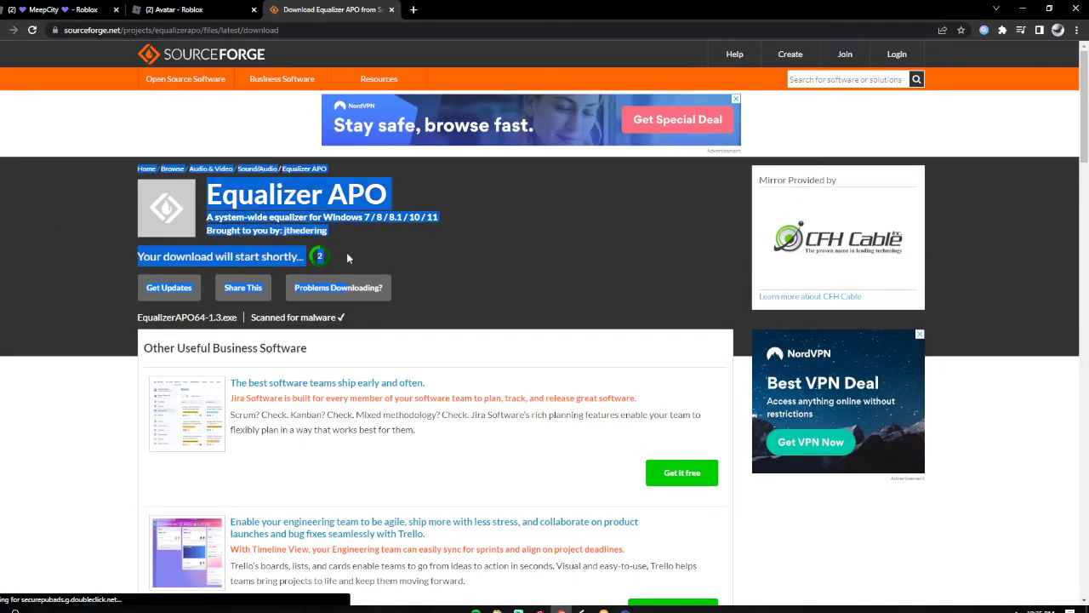
{"action": "left_click", "coordinate": [352, 249]}
{"action": "left_click_drag", "start_coordinate": [234, 256], "coordinate": [118, 252]}
{"action": "left_click", "coordinate": [117, 252]}
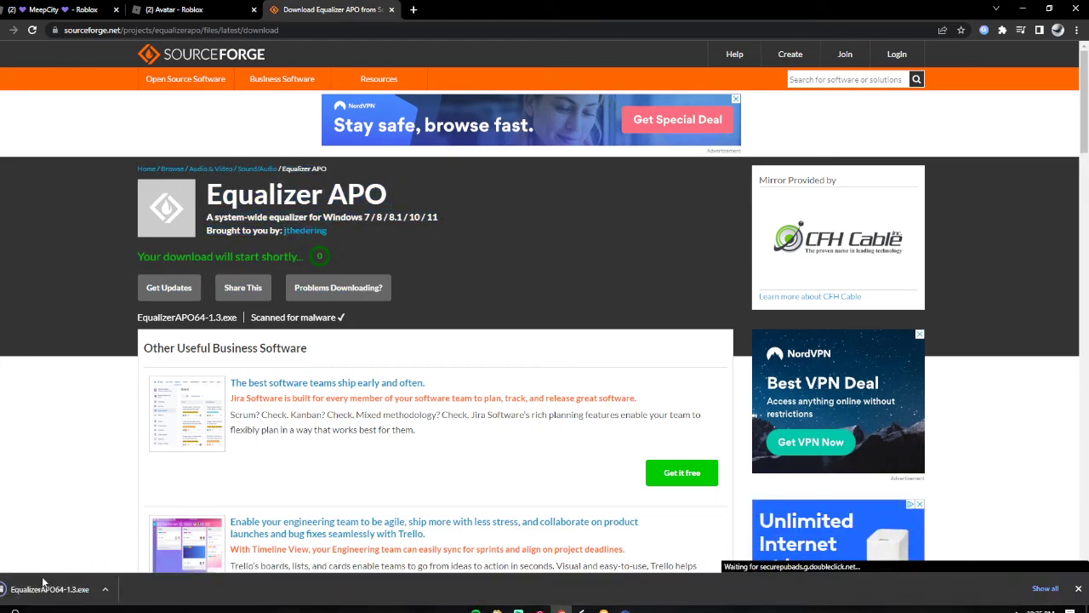
{"action": "left_click", "coordinate": [49, 587]}
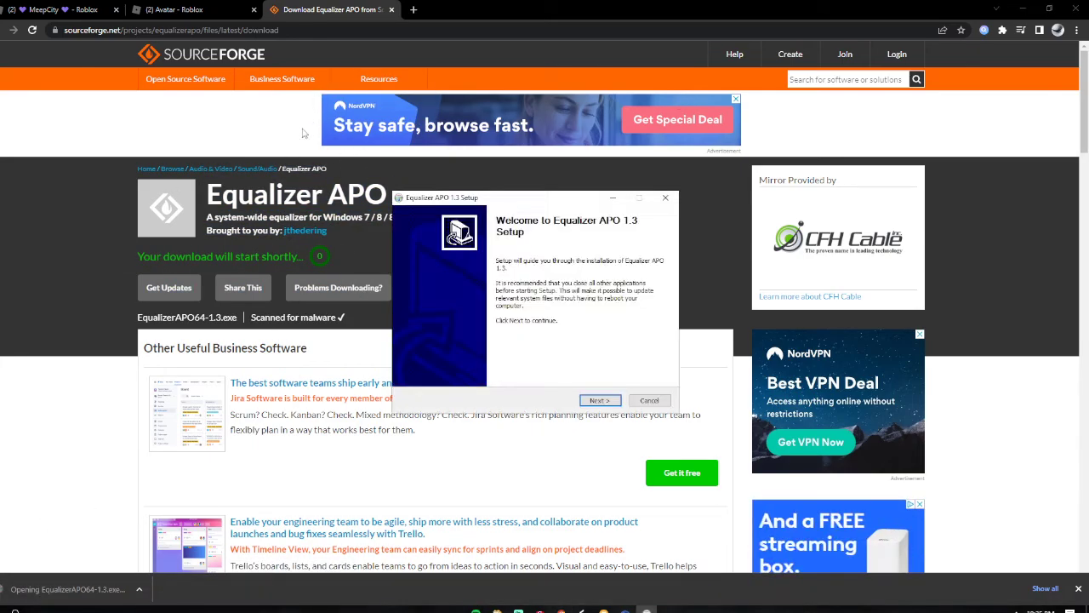
Accept the license and start installing Equalizer APO 1.3 to the default folder.
{"action": "left_click", "coordinate": [585, 396]}
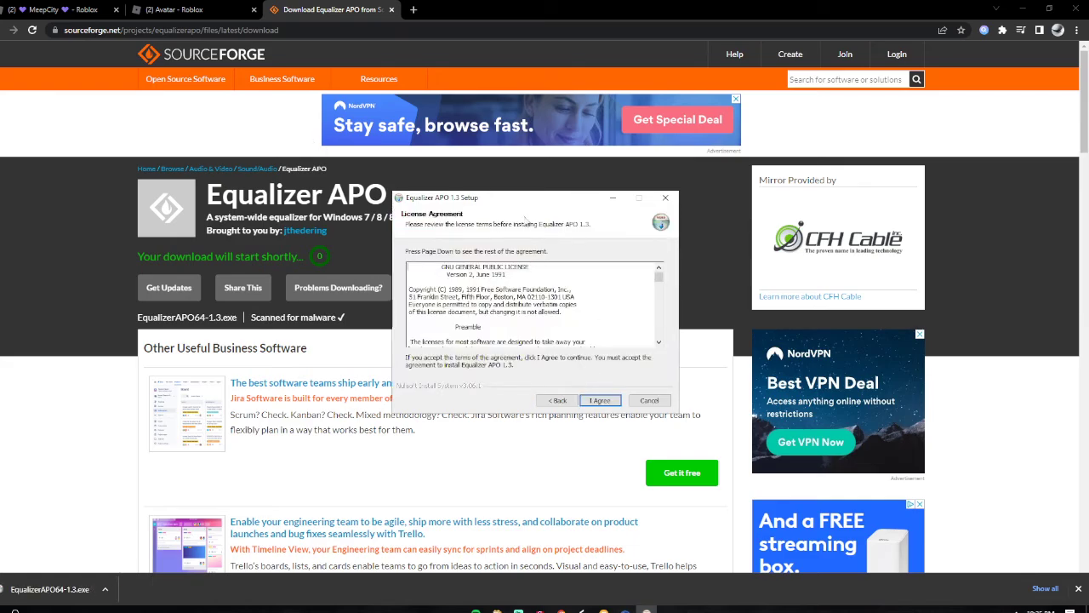
{"action": "left_click", "coordinate": [601, 403]}
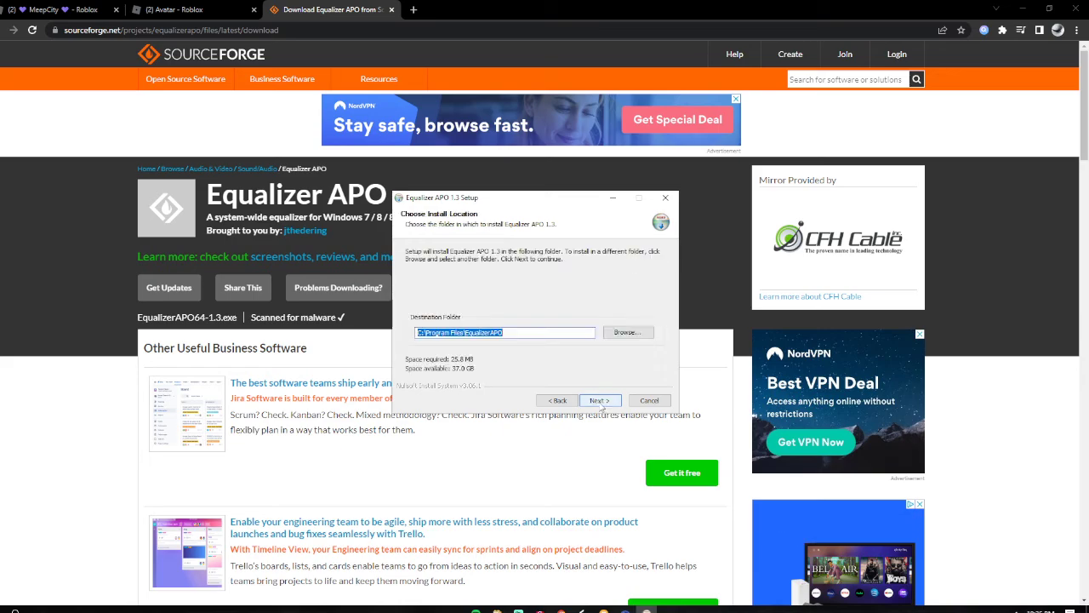
{"action": "left_click", "coordinate": [601, 404]}
{"action": "left_click", "coordinate": [601, 401]}
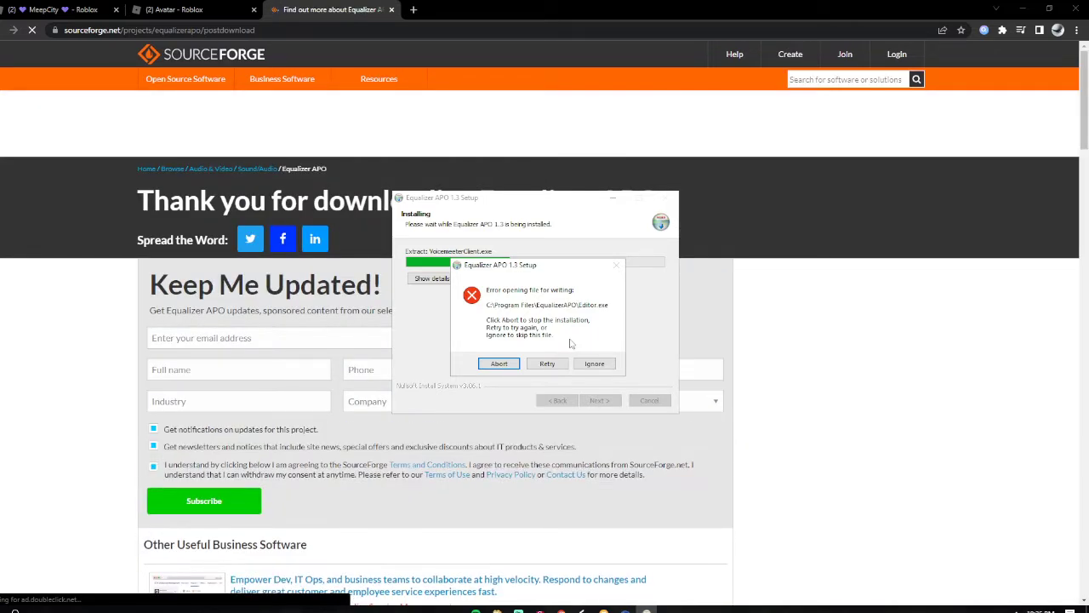
Ignore each 'Error opening file for writing' error, including Editor.exe, Qt5Core.dll and qjpeg.dll.
{"action": "left_click", "coordinate": [595, 364]}
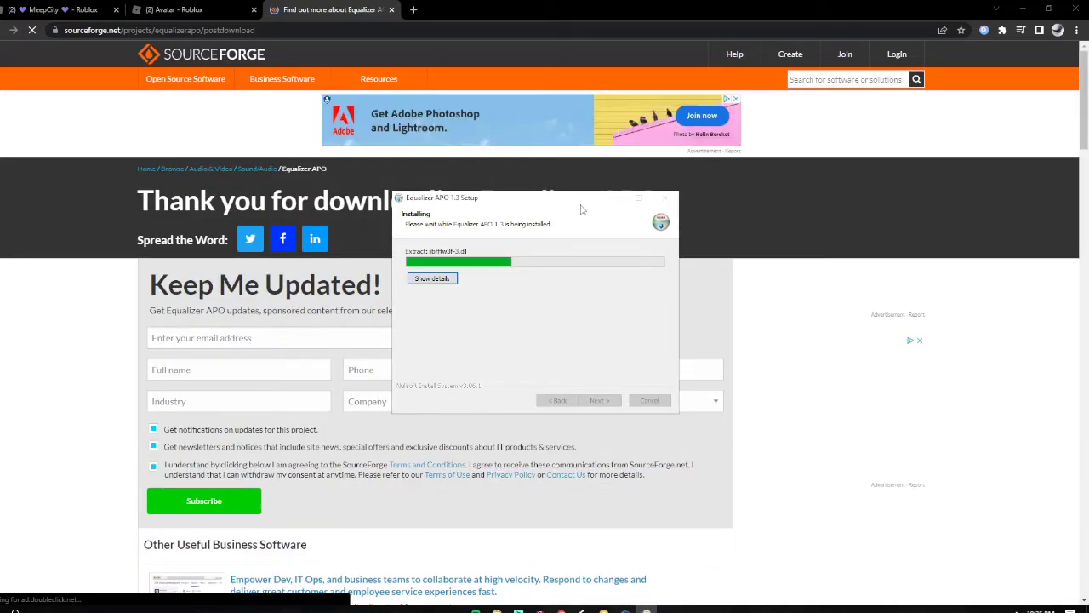
{"action": "left_click", "coordinate": [597, 368]}
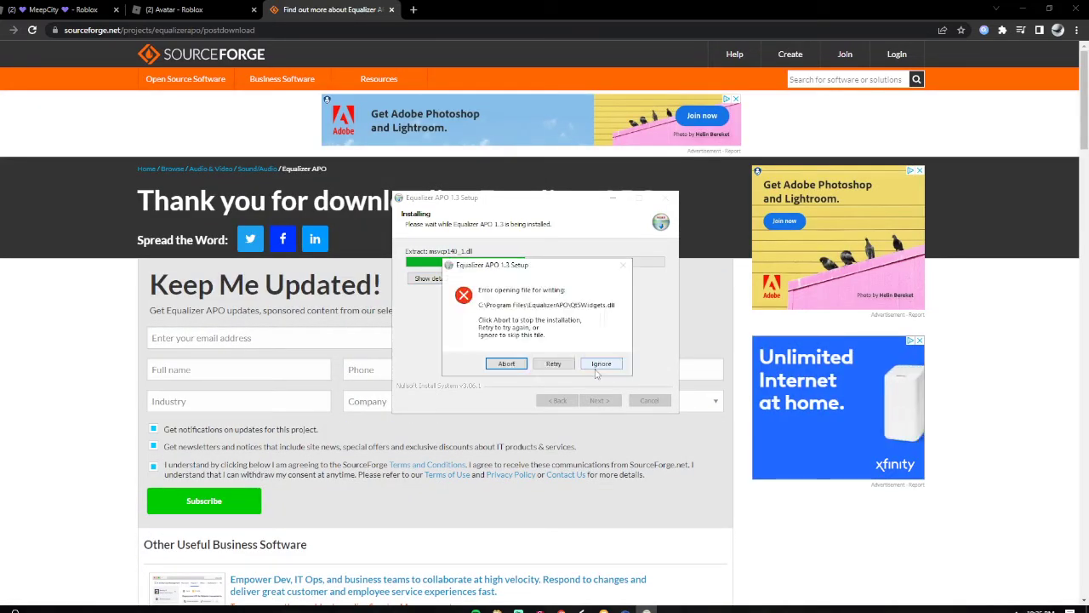
{"action": "left_click", "coordinate": [596, 367]}
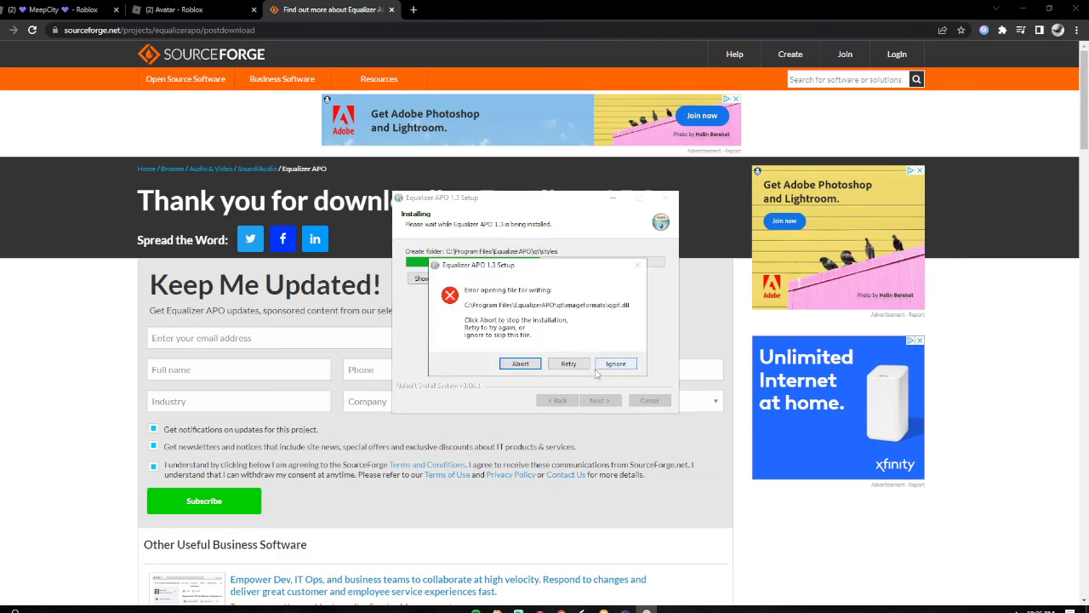
{"action": "left_click", "coordinate": [600, 367]}
{"action": "left_click", "coordinate": [600, 368]}
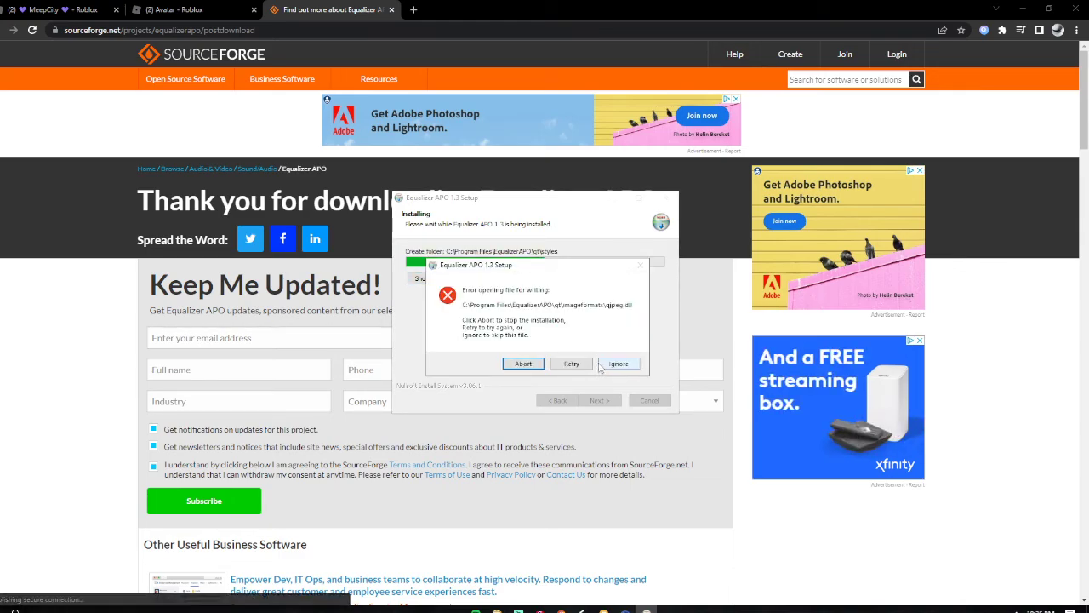
{"action": "left_click", "coordinate": [583, 364]}
{"action": "left_click", "coordinate": [605, 363]}
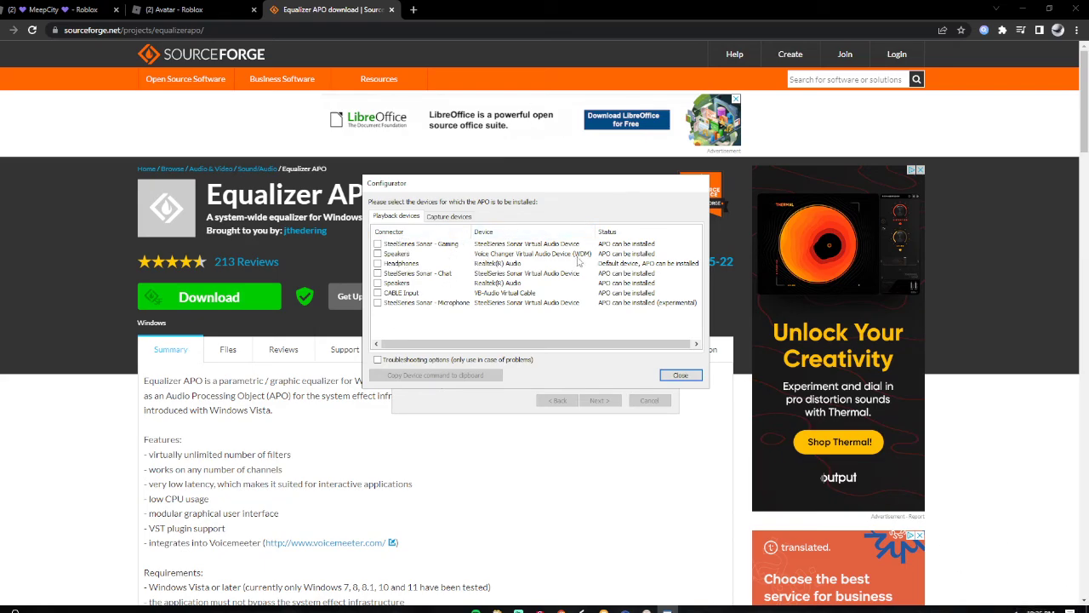
Open Windows search once the Configurator shows its Playback devices tab.
{"action": "key", "text": "super"}
Open Sound settings and set Headphones (Realtek(R) Audio) as the output device.
{"action": "type", "text": "sound"}
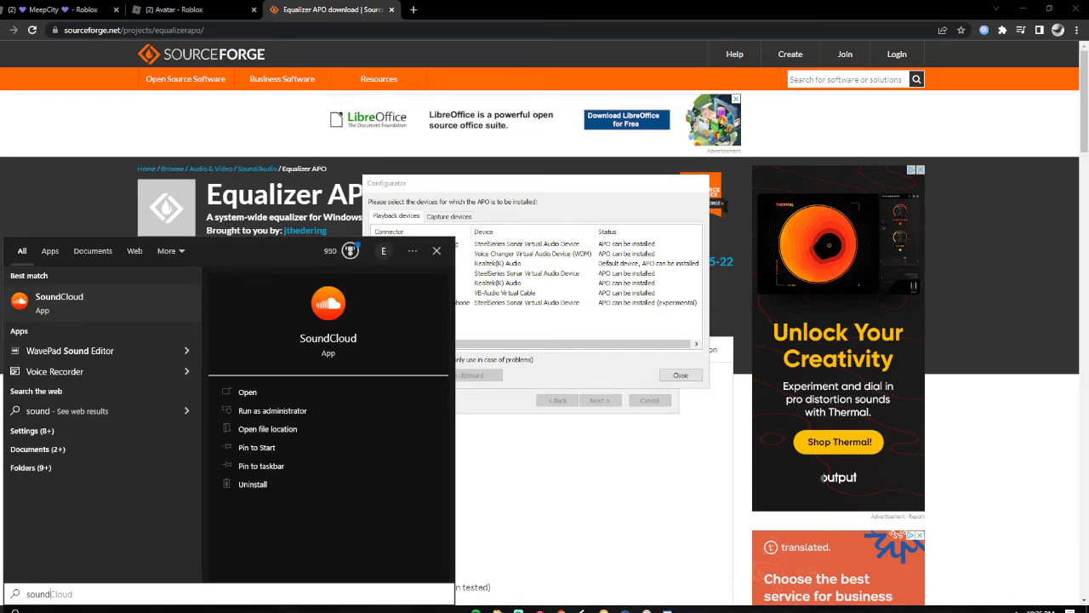
{"action": "type", "text": " settings"}
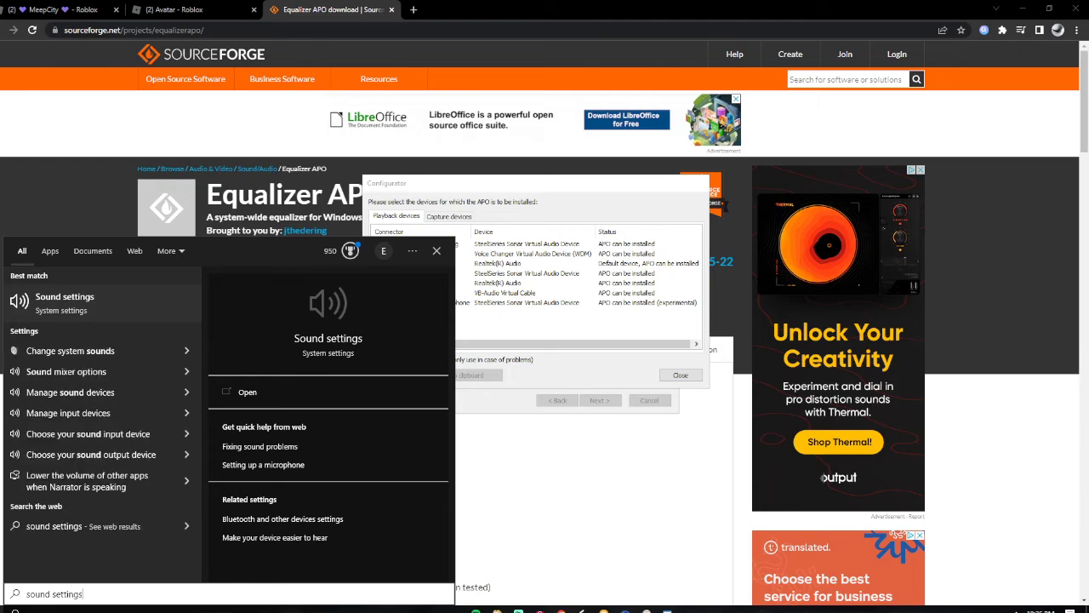
{"action": "key", "text": "Return"}
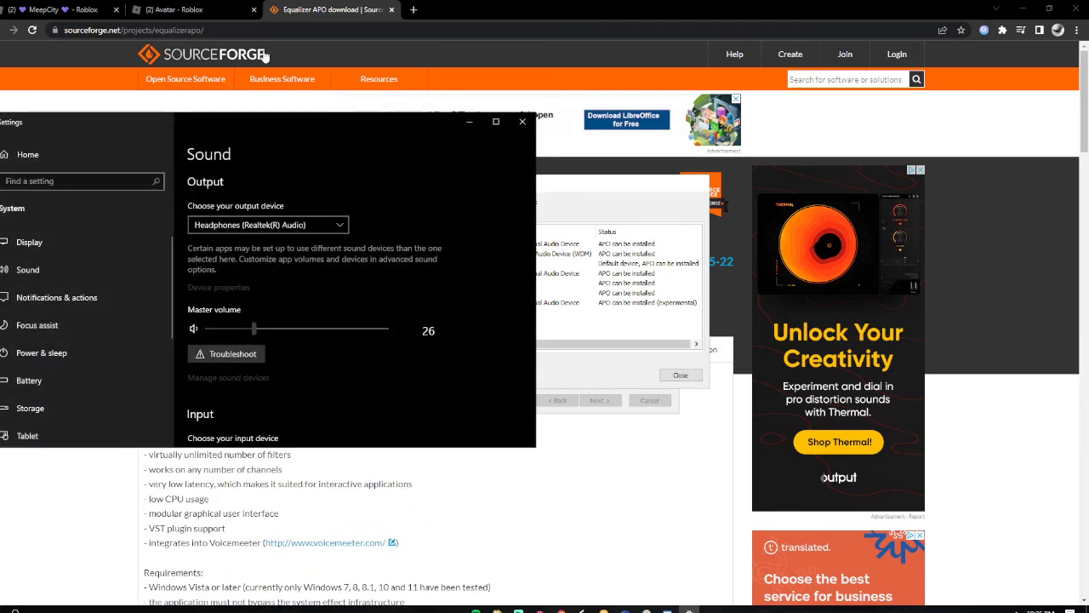
{"action": "scroll", "coordinate": [330, 230], "scroll_direction": "down", "scroll_amount": 1}
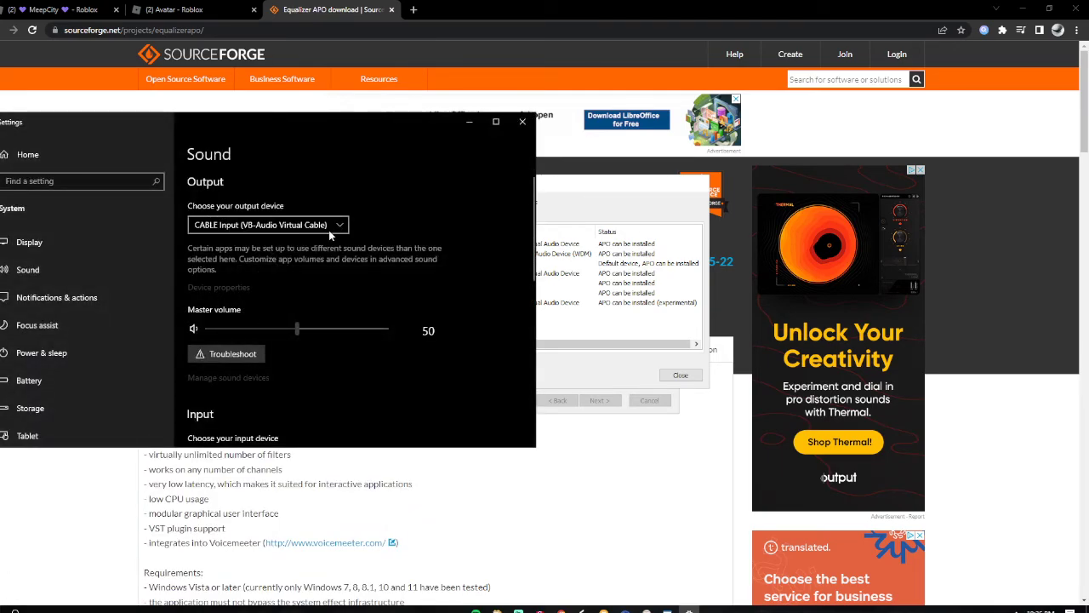
{"action": "scroll", "coordinate": [317, 228], "scroll_direction": "up", "scroll_amount": 1}
{"action": "left_click", "coordinate": [319, 226]}
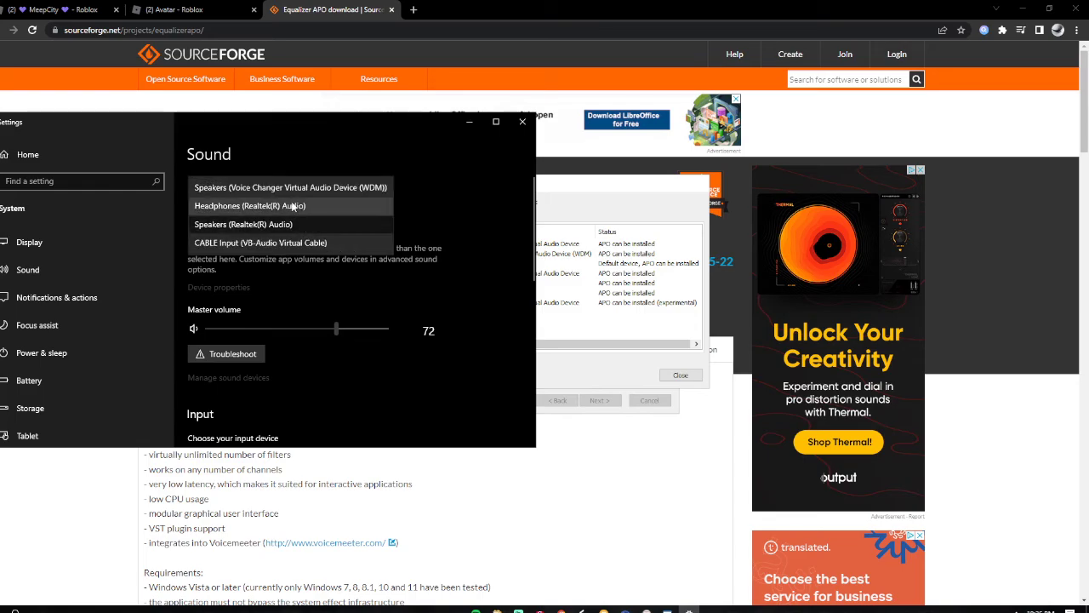
{"action": "left_click", "coordinate": [292, 206]}
Review the master and per-app volume in App volume and device preferences.
{"action": "scroll", "coordinate": [343, 255], "scroll_direction": "down", "scroll_amount": 3}
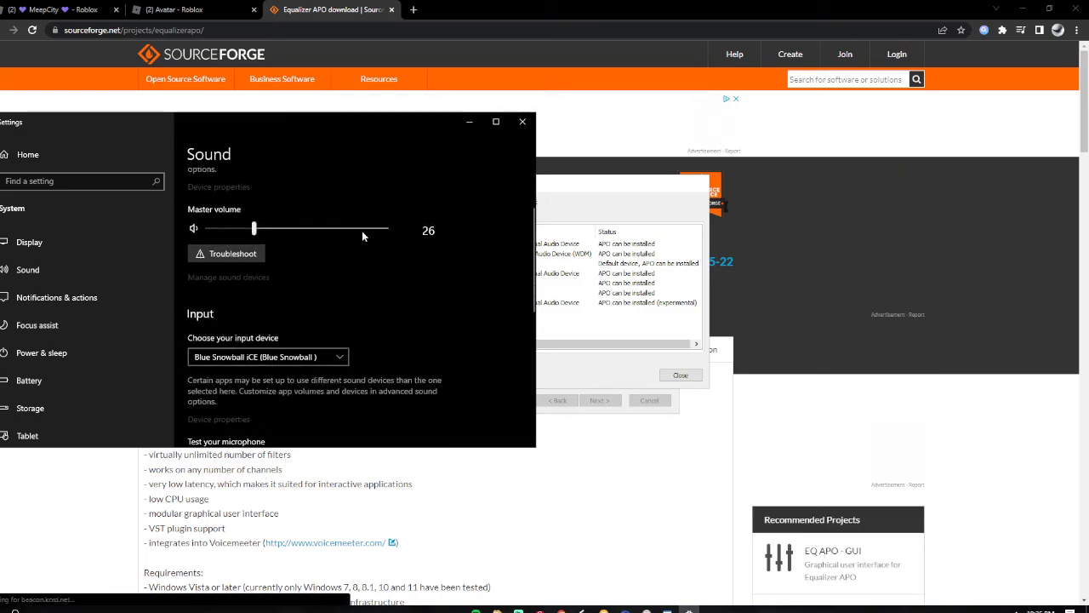
{"action": "scroll", "coordinate": [360, 235], "scroll_direction": "down", "scroll_amount": 3}
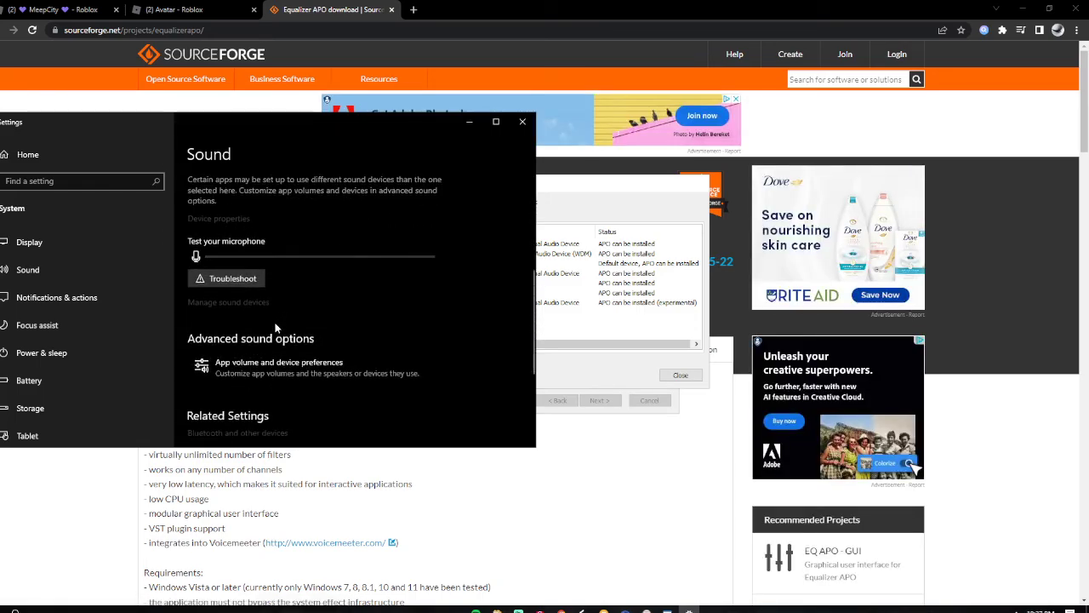
{"action": "scroll", "coordinate": [272, 338], "scroll_direction": "down", "scroll_amount": 1}
{"action": "left_click", "coordinate": [272, 321]}
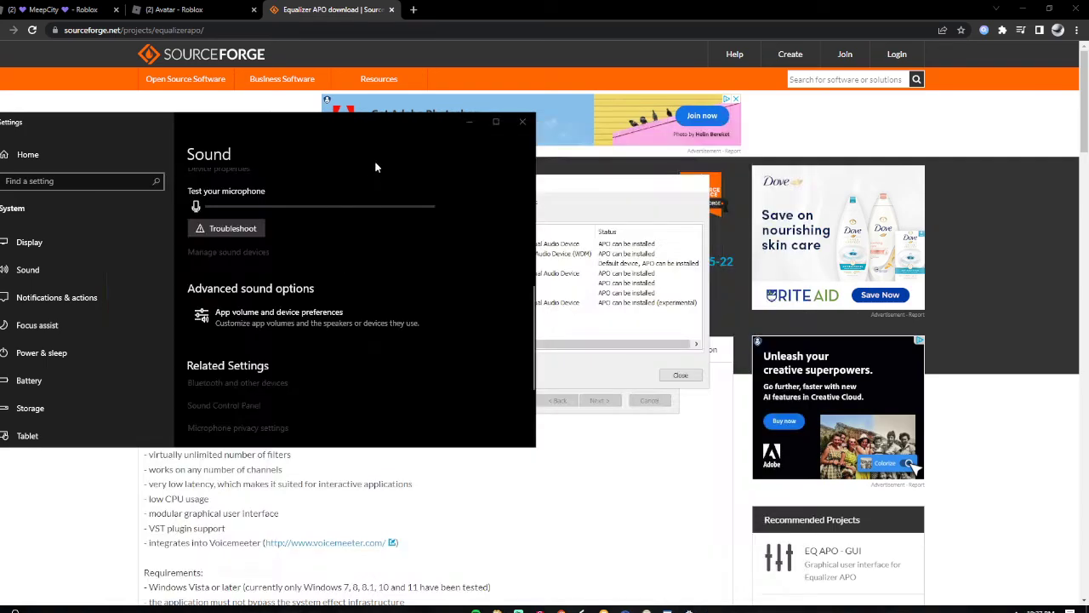
{"action": "left_click", "coordinate": [249, 322]}
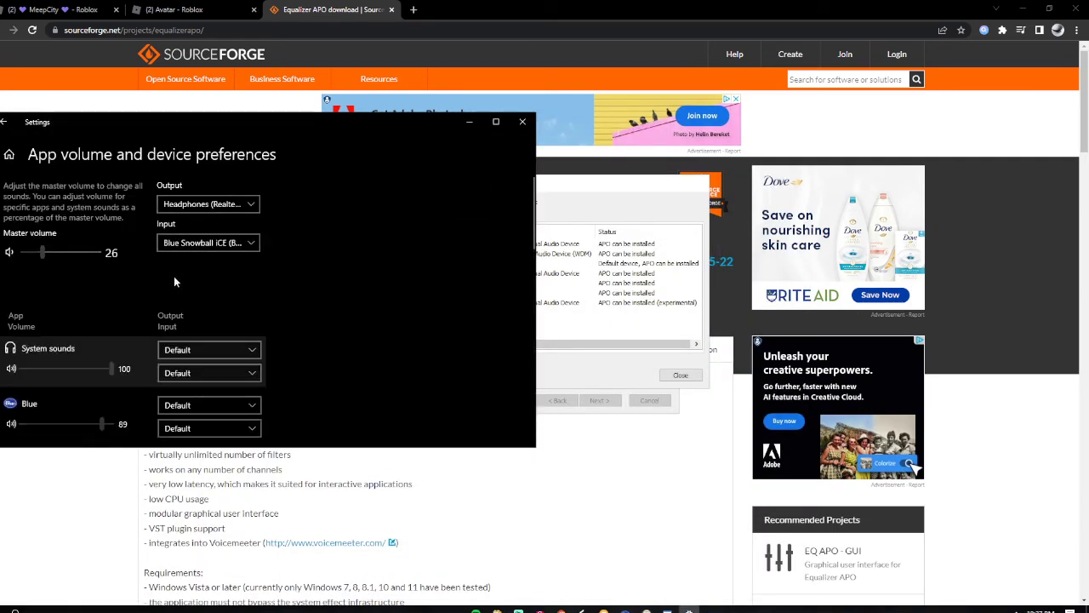
{"action": "scroll", "coordinate": [173, 278], "scroll_direction": "down", "scroll_amount": 3}
{"action": "scroll", "coordinate": [42, 163], "scroll_direction": "up", "scroll_amount": 3}
Return to the Sound settings page and open the classic Sound Control Panel.
{"action": "left_click", "coordinate": [5, 122]}
{"action": "scroll", "coordinate": [239, 258], "scroll_direction": "down", "scroll_amount": 5}
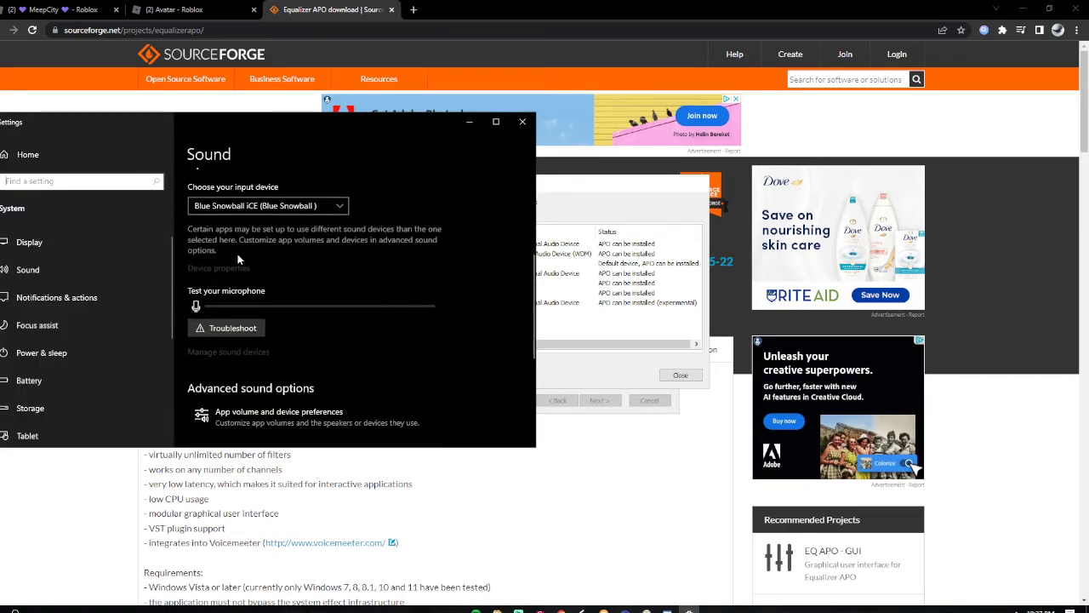
{"action": "scroll", "coordinate": [238, 258], "scroll_direction": "down", "scroll_amount": 5}
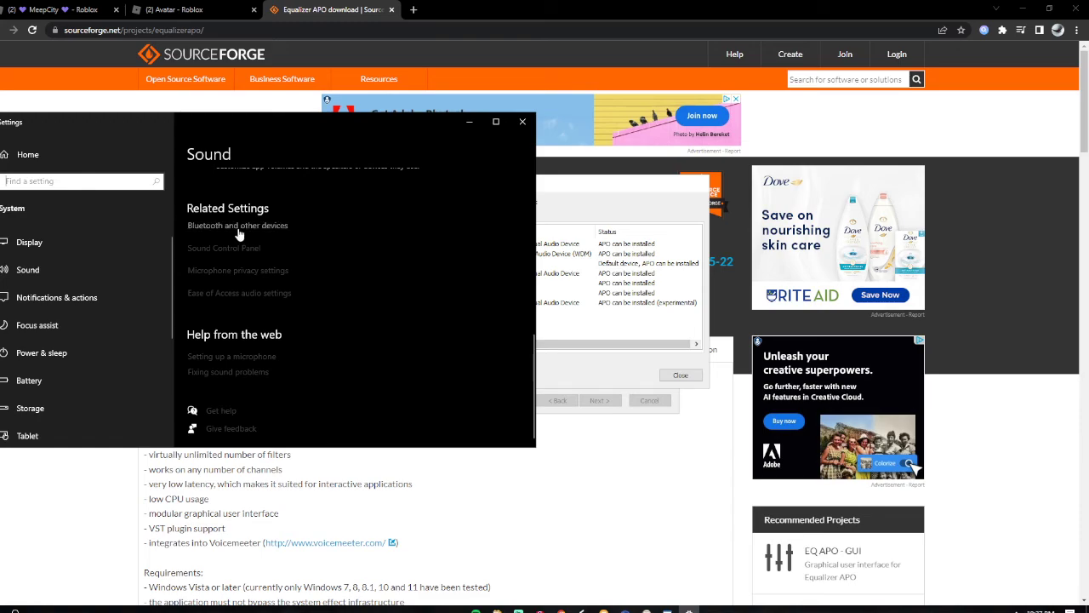
{"action": "left_click", "coordinate": [234, 253]}
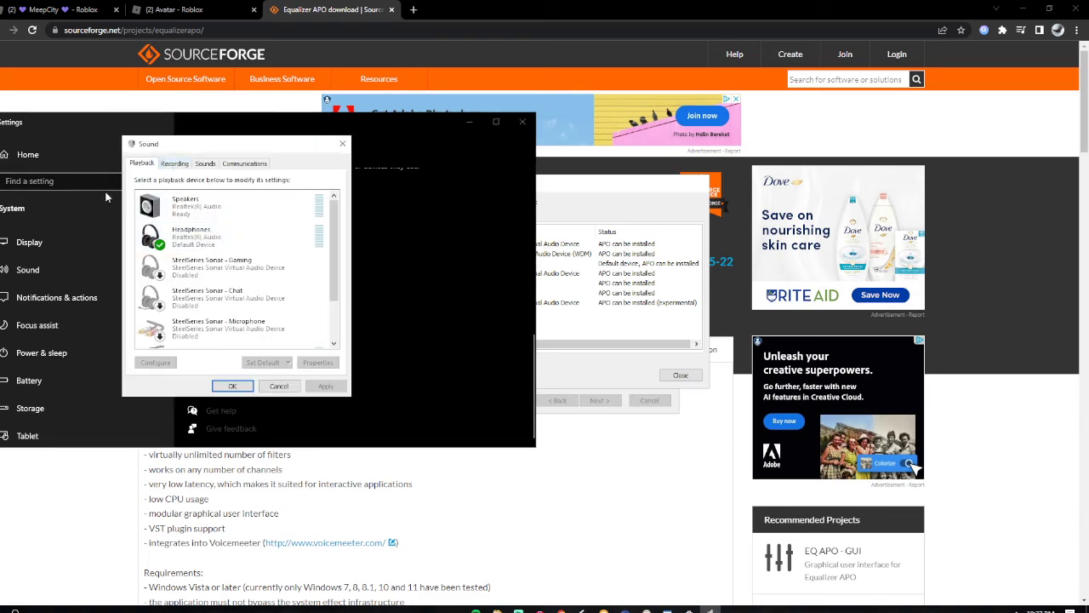
Rename the Headphones playback device to 'Main Headphones' in its properties.
{"action": "right_click", "coordinate": [220, 243]}
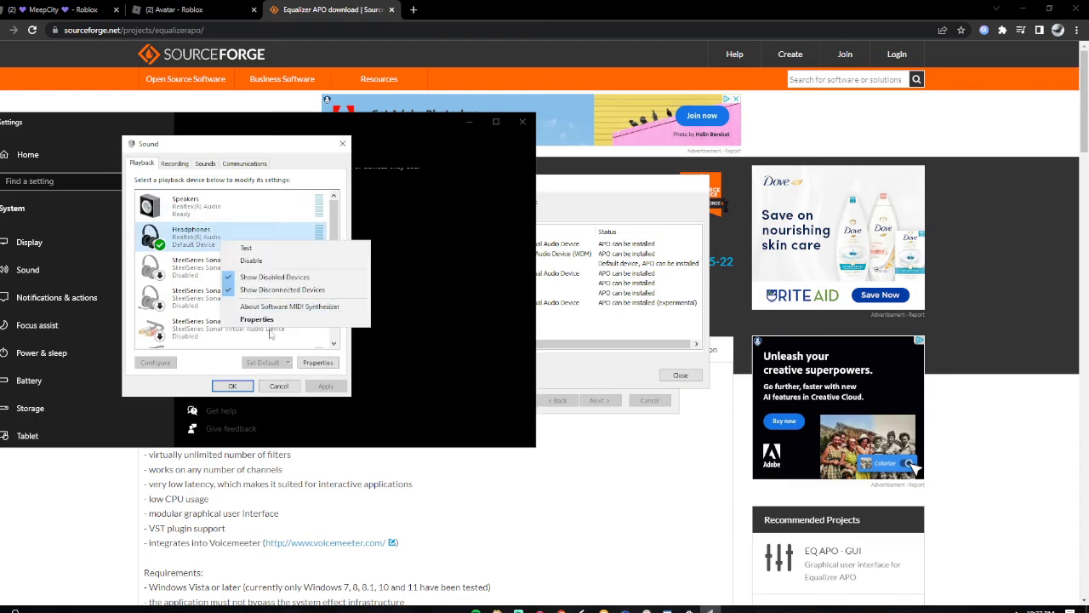
{"action": "left_click", "coordinate": [272, 333]}
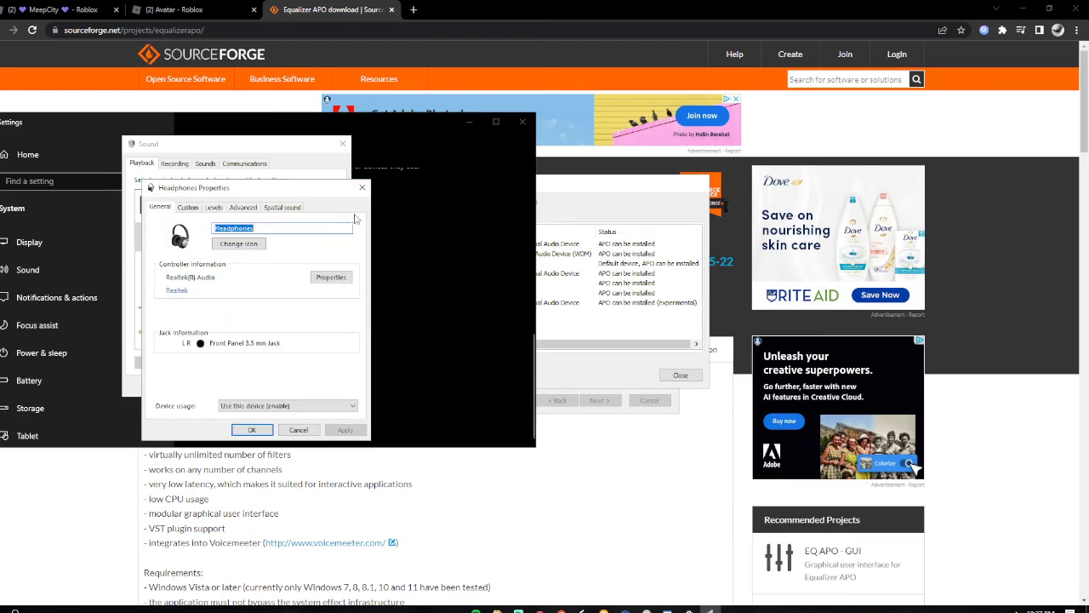
{"action": "type", "text": "Main Headphones"}
{"action": "key", "text": "Return"}
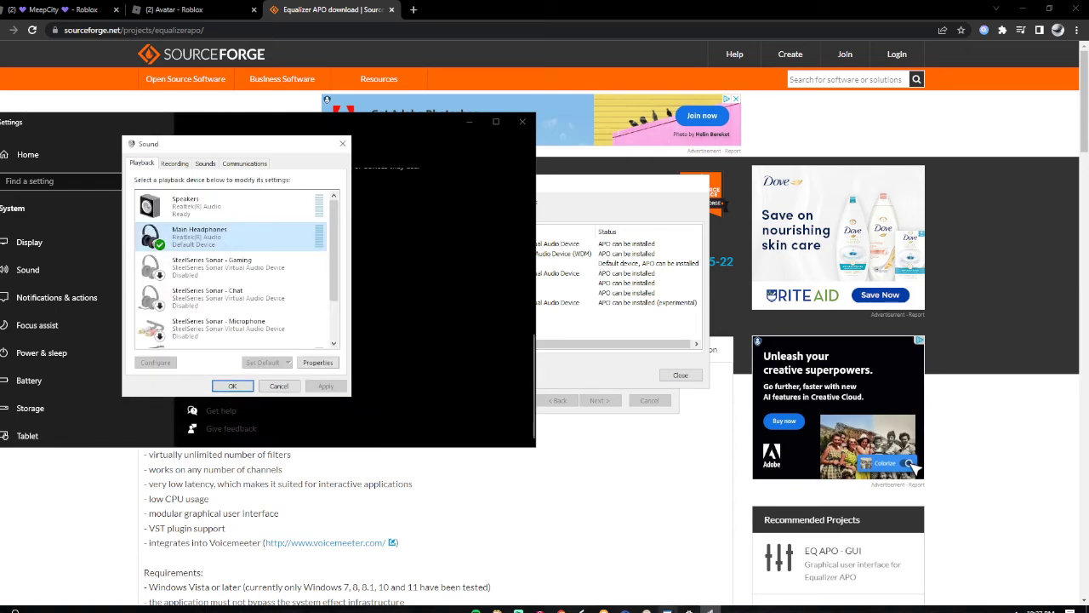
{"action": "left_click", "coordinate": [395, 176]}
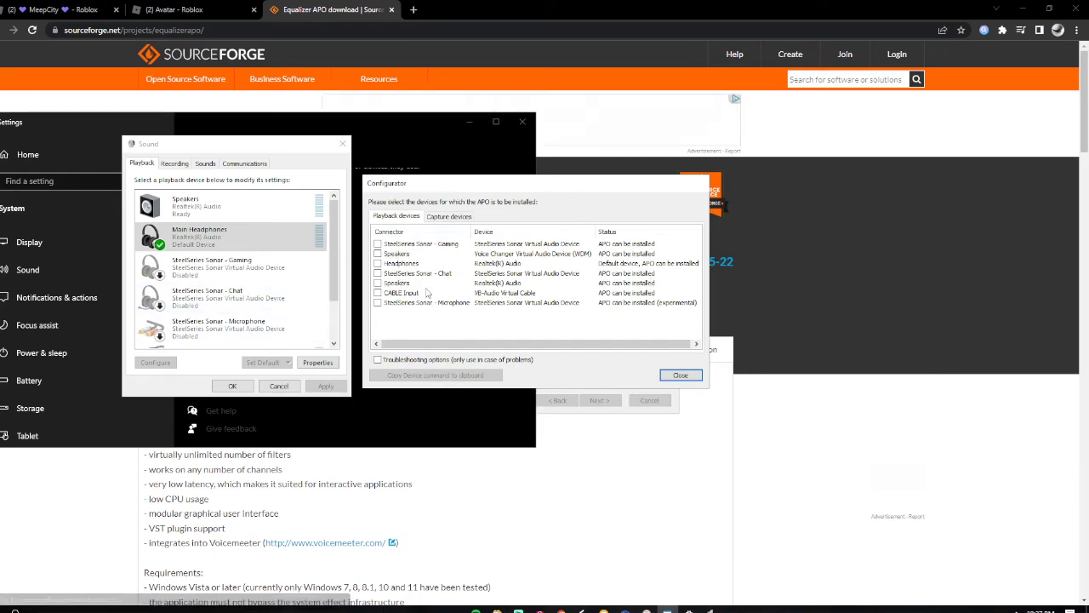
{"action": "left_click", "coordinate": [182, 182]}
Check the Blue Snowball iCE microphone's Listen and Levels properties, then close them.
{"action": "left_click", "coordinate": [176, 165]}
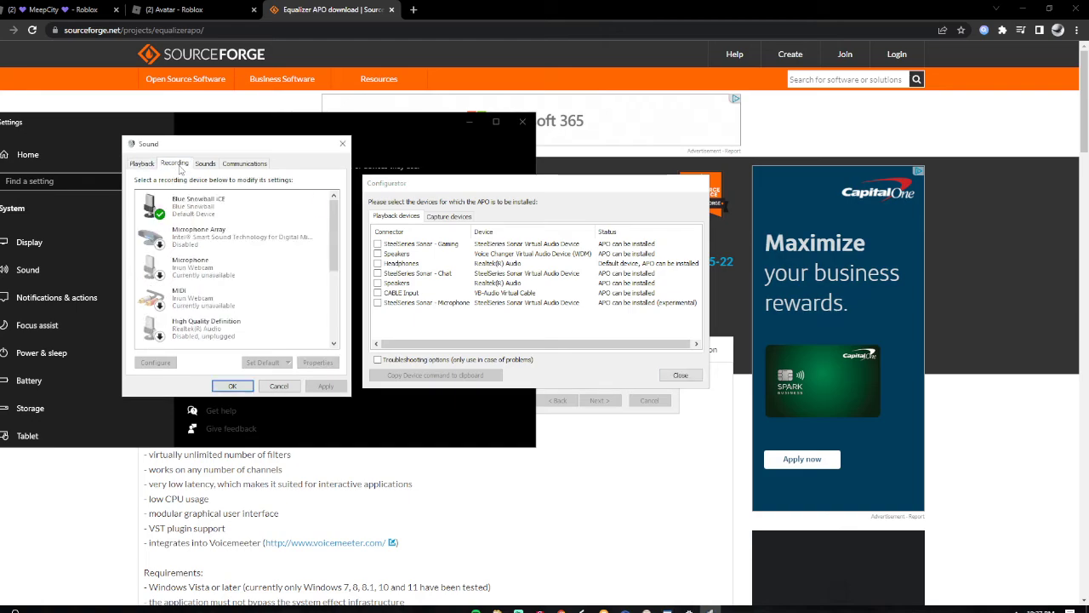
{"action": "right_click", "coordinate": [254, 208]}
{"action": "left_click", "coordinate": [280, 280]}
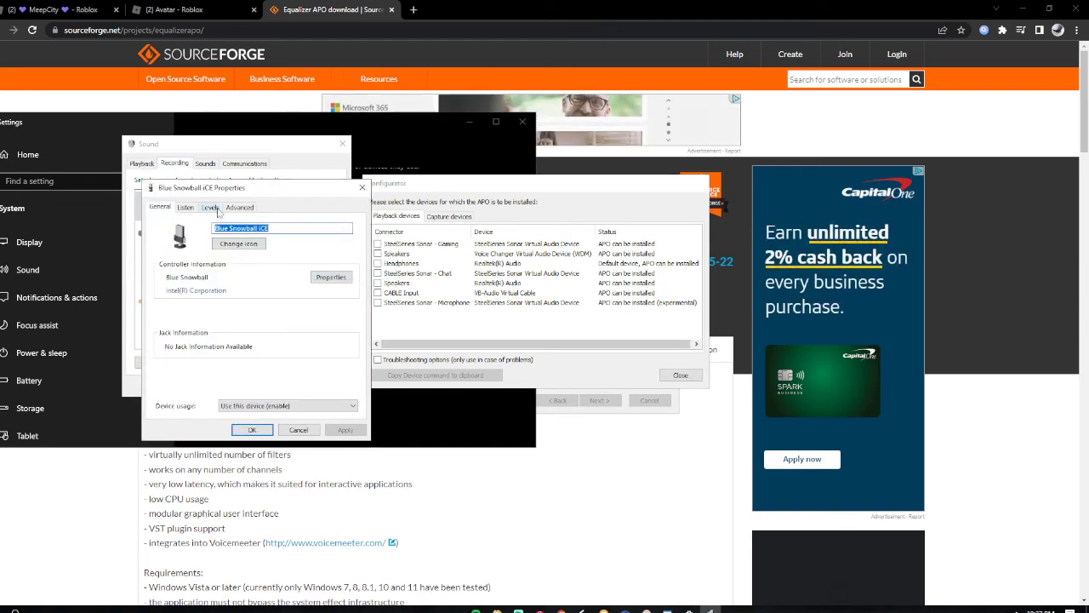
{"action": "left_click", "coordinate": [185, 206]}
{"action": "left_click", "coordinate": [211, 208]}
{"action": "left_click", "coordinate": [159, 207]}
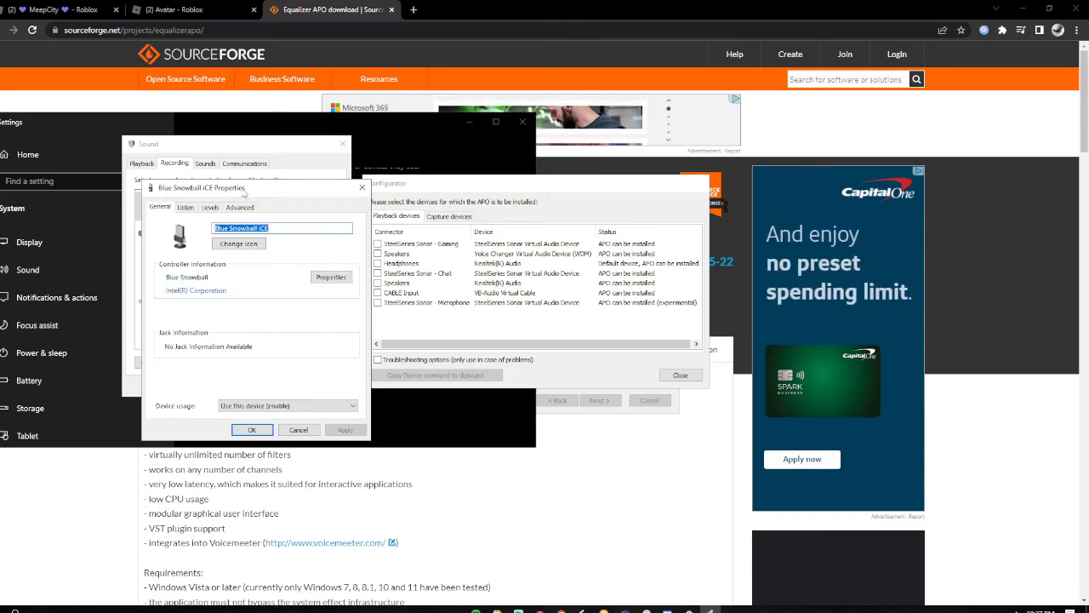
{"action": "left_click", "coordinate": [360, 188]}
Show Capture devices in the Configurator, close Sound, and tick the Voice Changer microphone.
{"action": "left_click", "coordinate": [442, 220]}
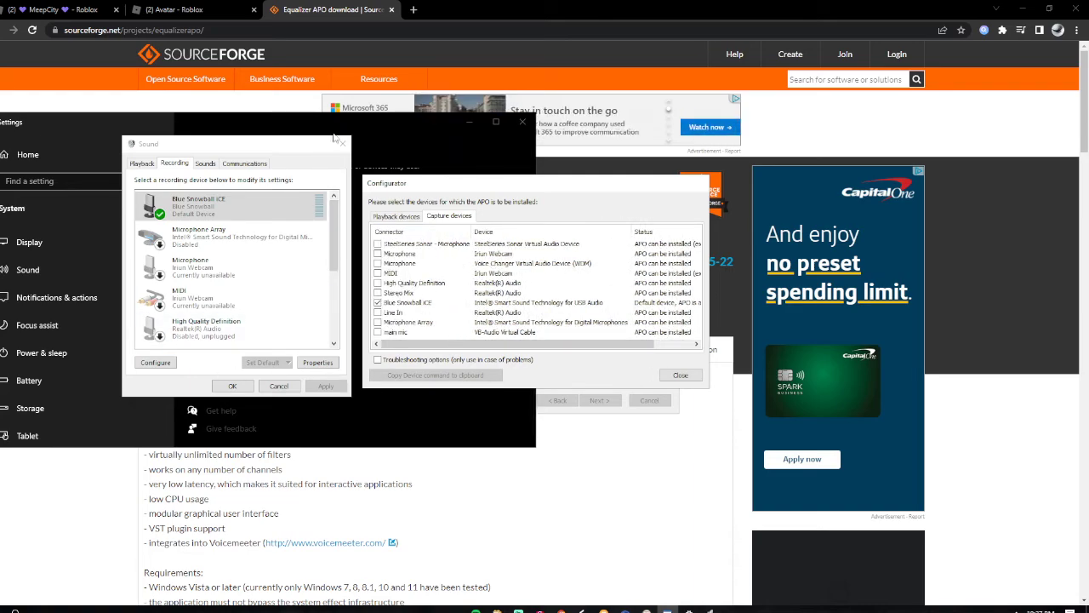
{"action": "left_click", "coordinate": [342, 143]}
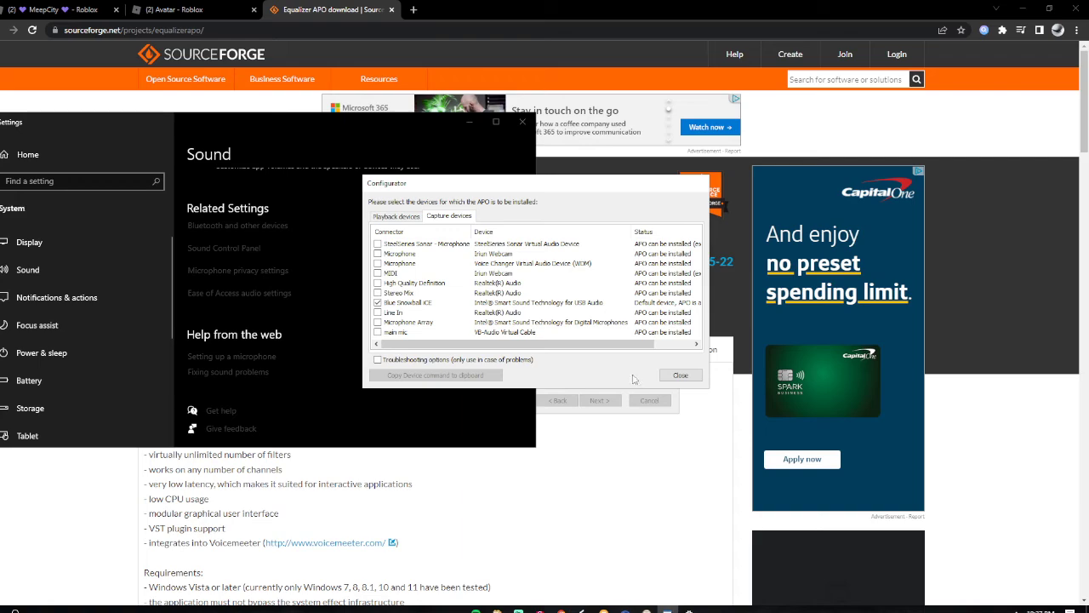
{"action": "left_click", "coordinate": [379, 263]}
Untick the Voice Changer microphone, close the Configurator, and acknowledge the info notice.
{"action": "left_click", "coordinate": [378, 264]}
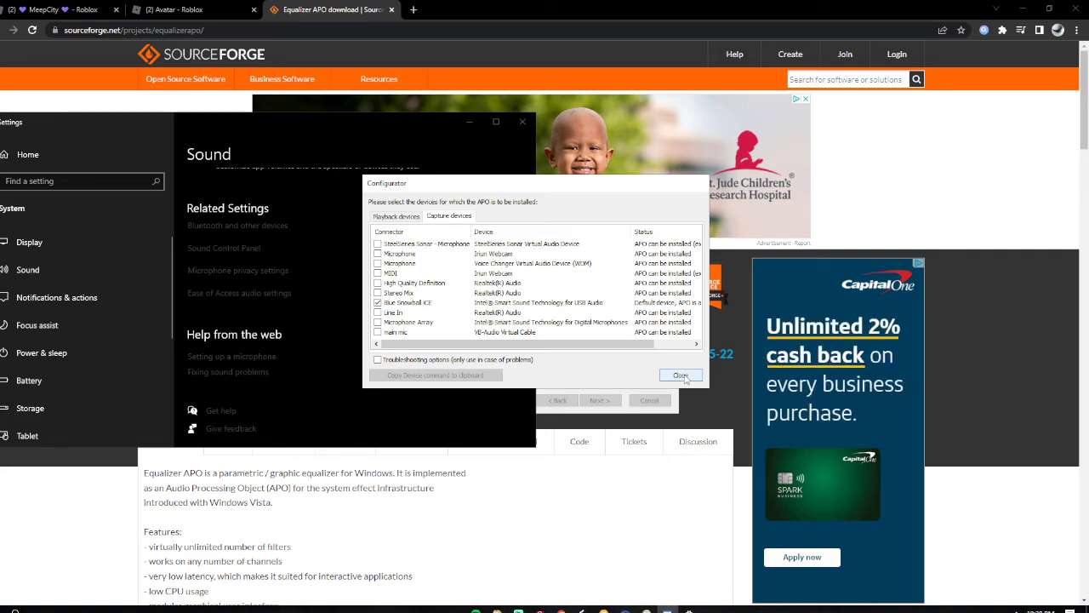
{"action": "left_click", "coordinate": [681, 376]}
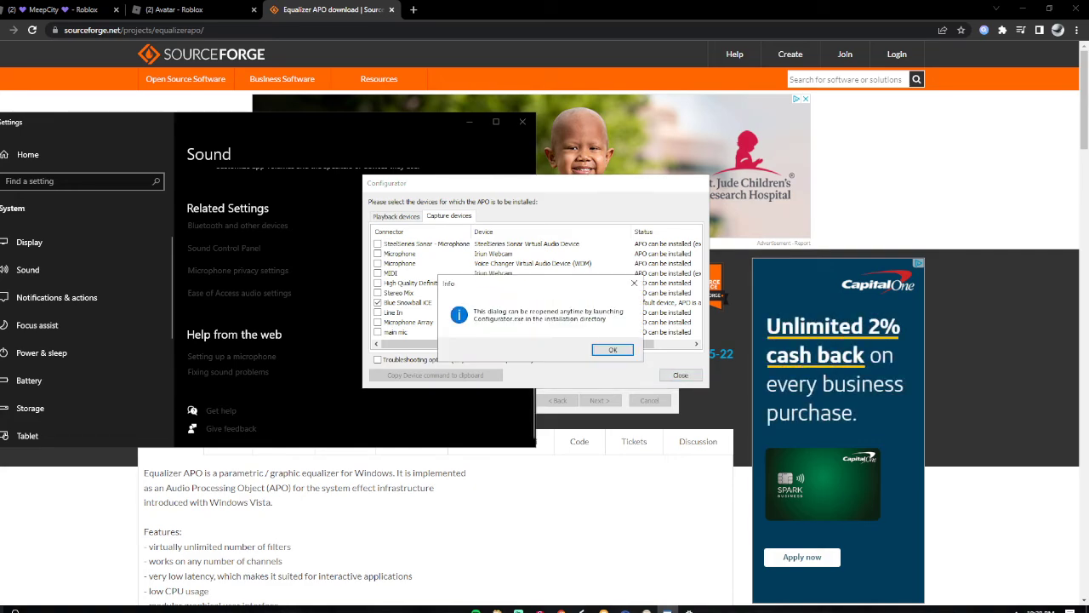
{"action": "left_click", "coordinate": [616, 349]}
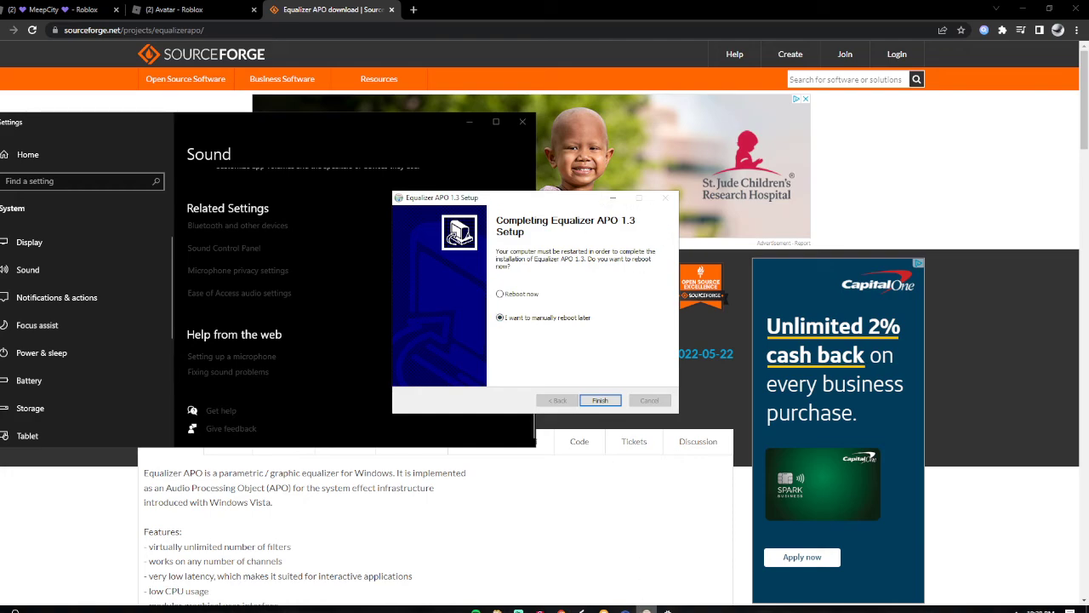
Finish the Equalizer APO setup, leaving the reboot for later.
{"action": "right_click", "coordinate": [647, 610]}
{"action": "key", "text": "Escape"}
{"action": "left_click", "coordinate": [601, 400]}
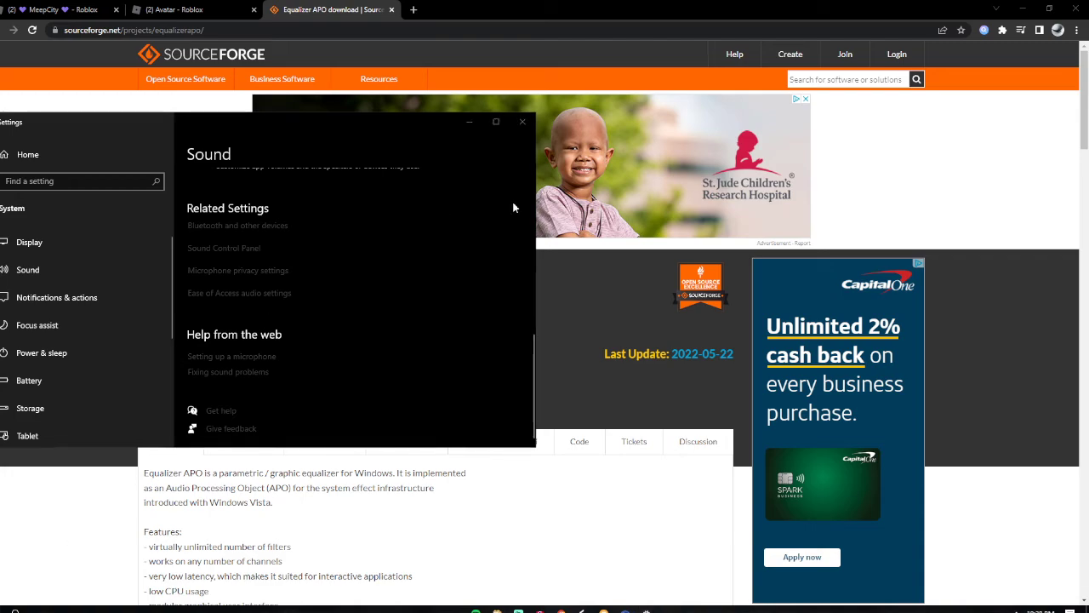
{"action": "left_click", "coordinate": [15, 611]}
Search Start for 'config' and launch Configuration Editor from the results.
{"action": "type", "text": "co"}
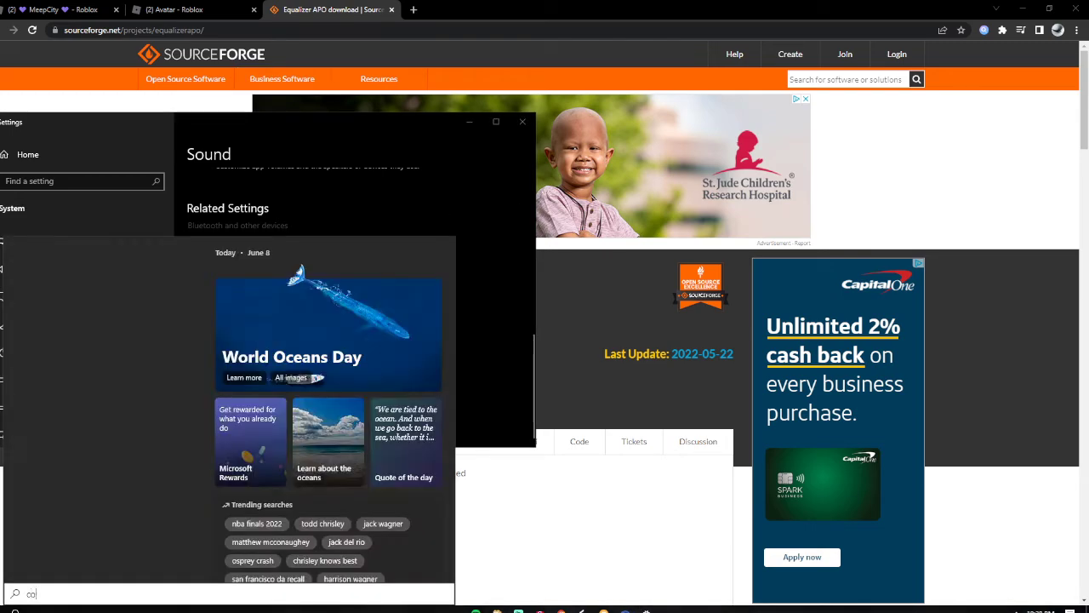
{"action": "type", "text": "nfiguration editor"}
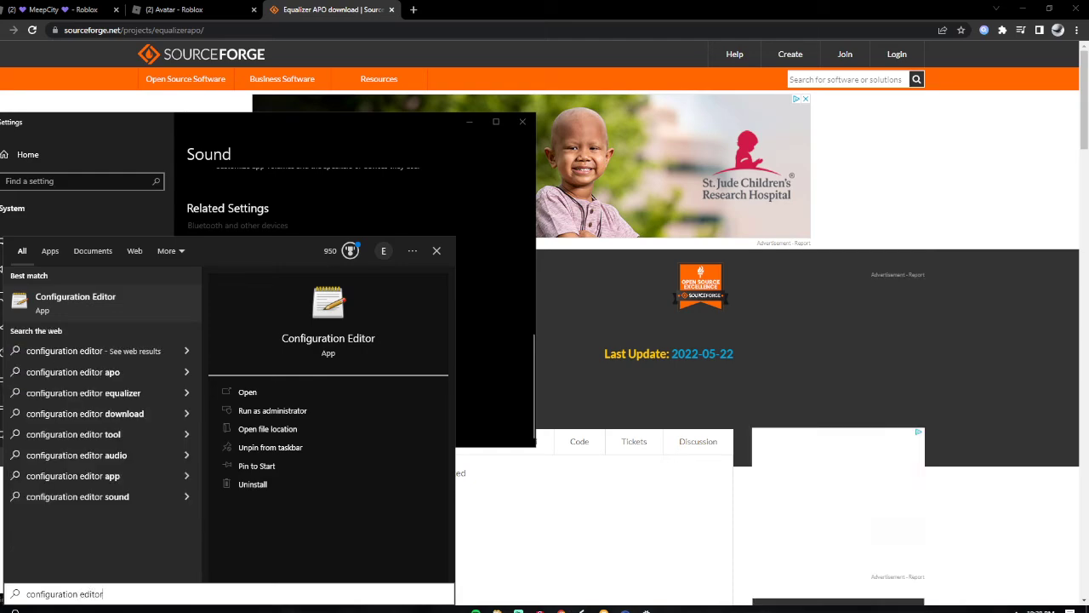
{"action": "key", "text": "ctrl+a"}
{"action": "key", "text": "BackSpace"}
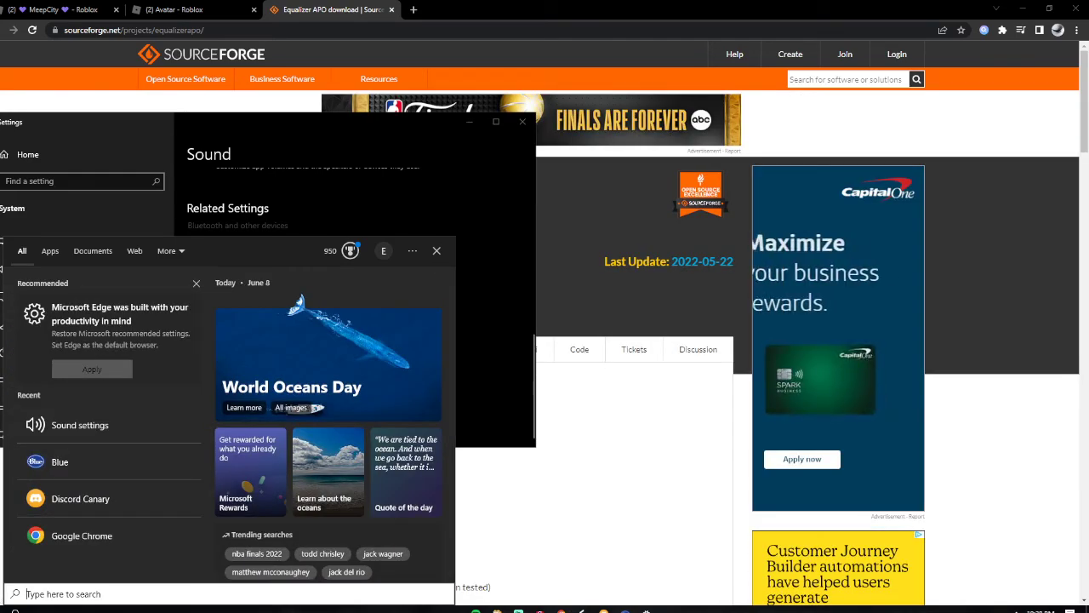
{"action": "type", "text": "config"}
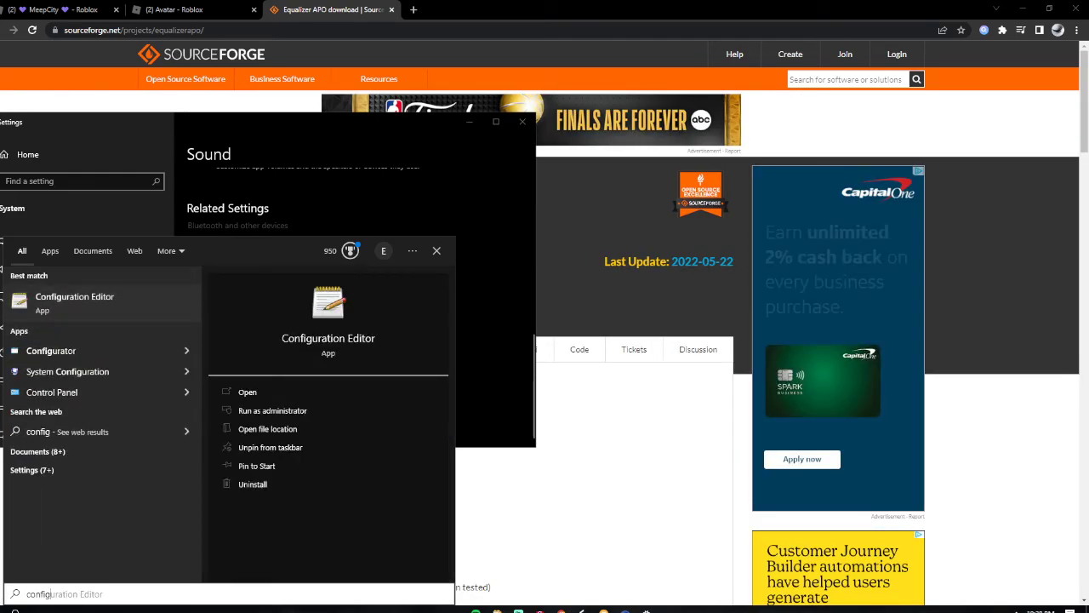
{"action": "left_click", "coordinate": [247, 392]}
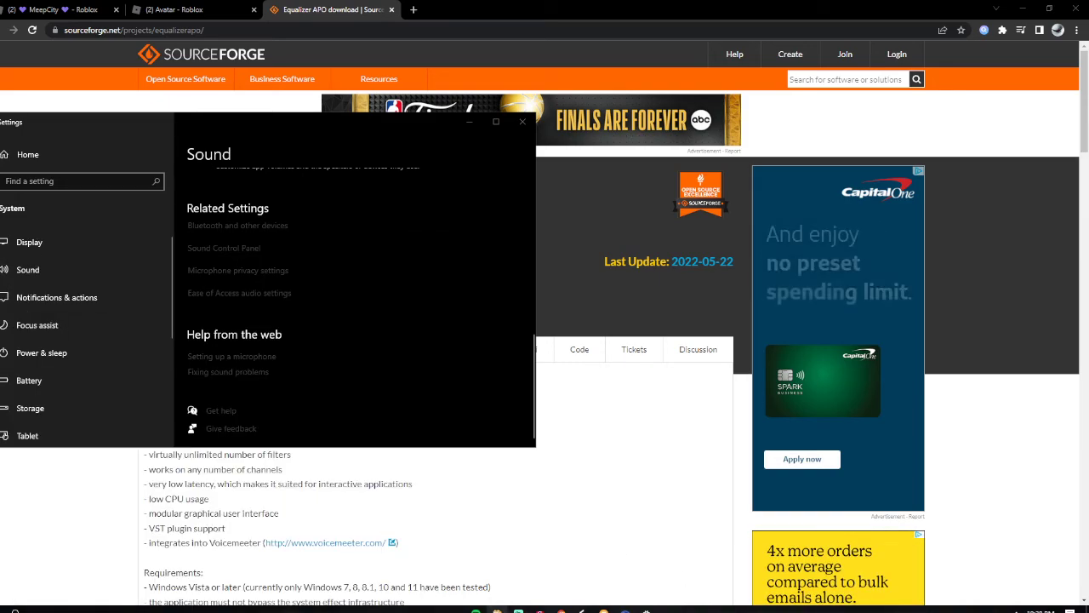
{"action": "right_click", "coordinate": [496, 609]}
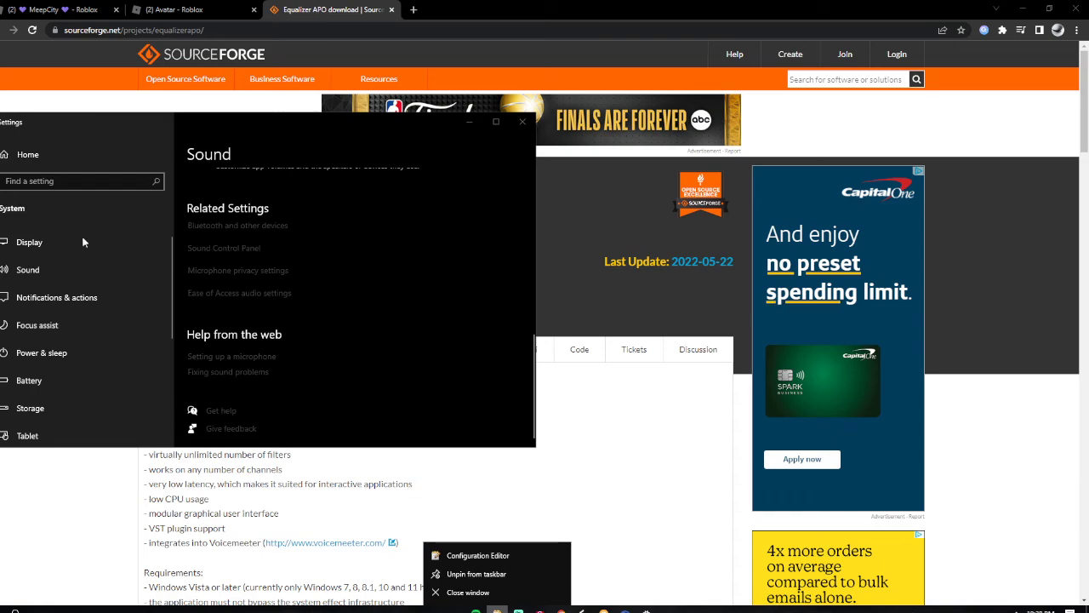